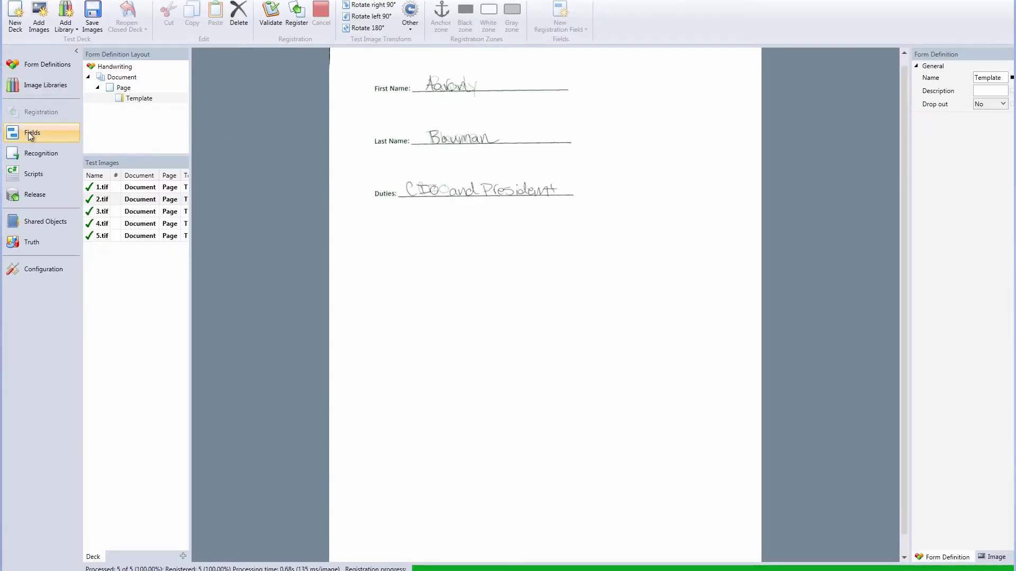
# Move from image registration to laying out the Handwriting template's fields.
pyautogui.click(28, 132)
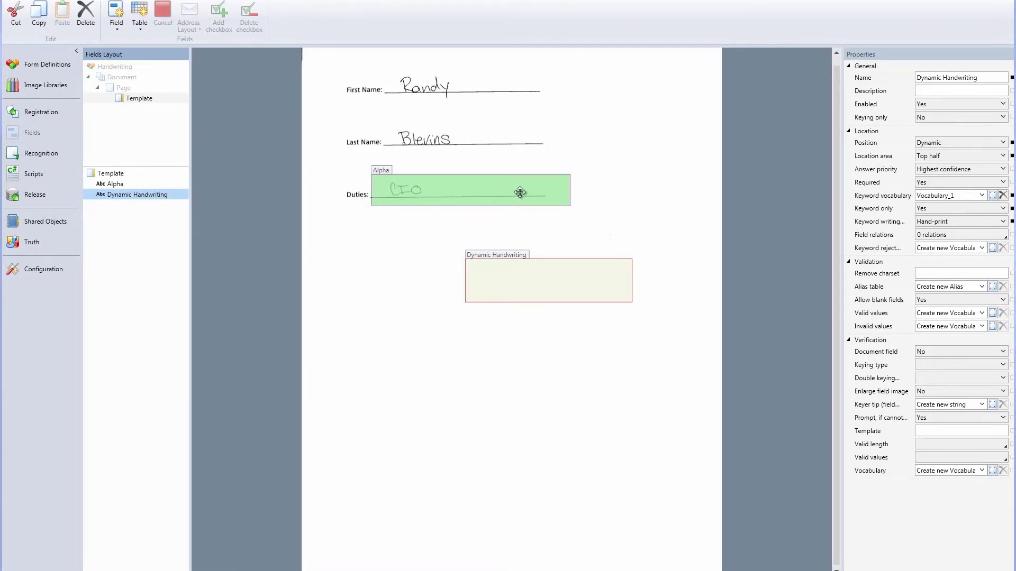
# Select the Dynamic Handwriting field and review its Properties.
pyautogui.click(517, 269)
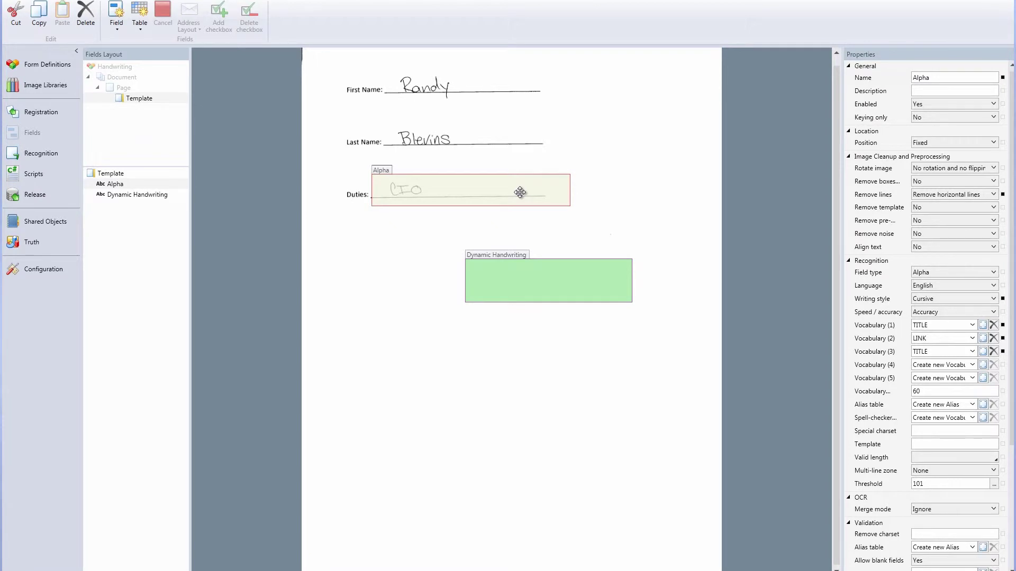
pyautogui.click(548, 280)
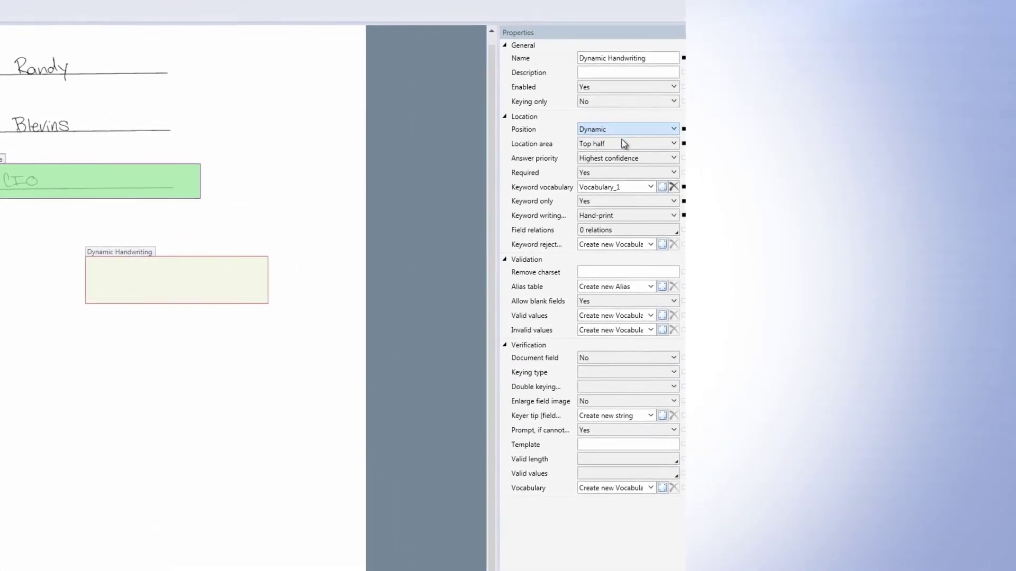
# Keep the Dynamic Handwriting field's Location area set to Top half.
pyautogui.click(678, 145)
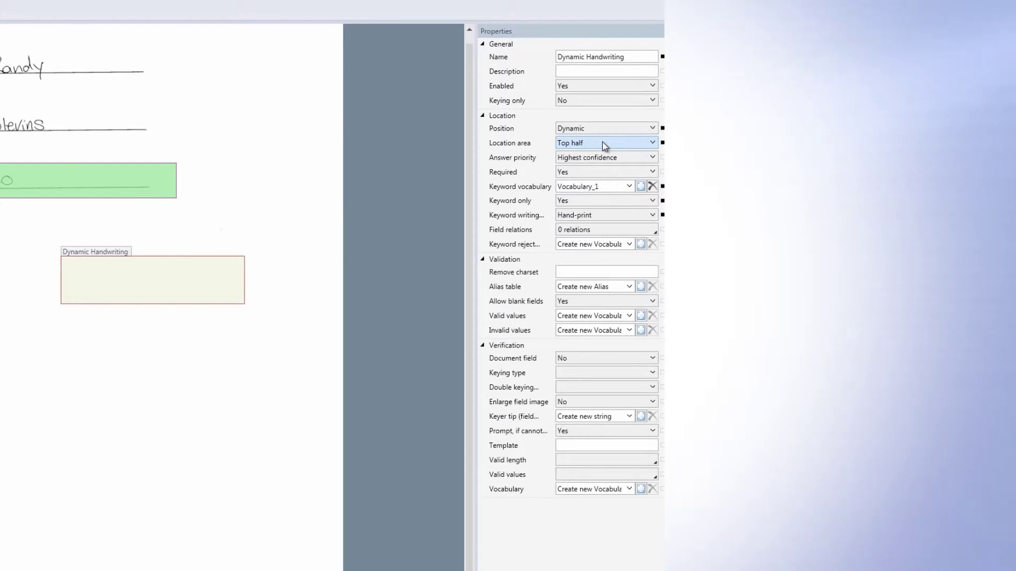
pyautogui.click(604, 144)
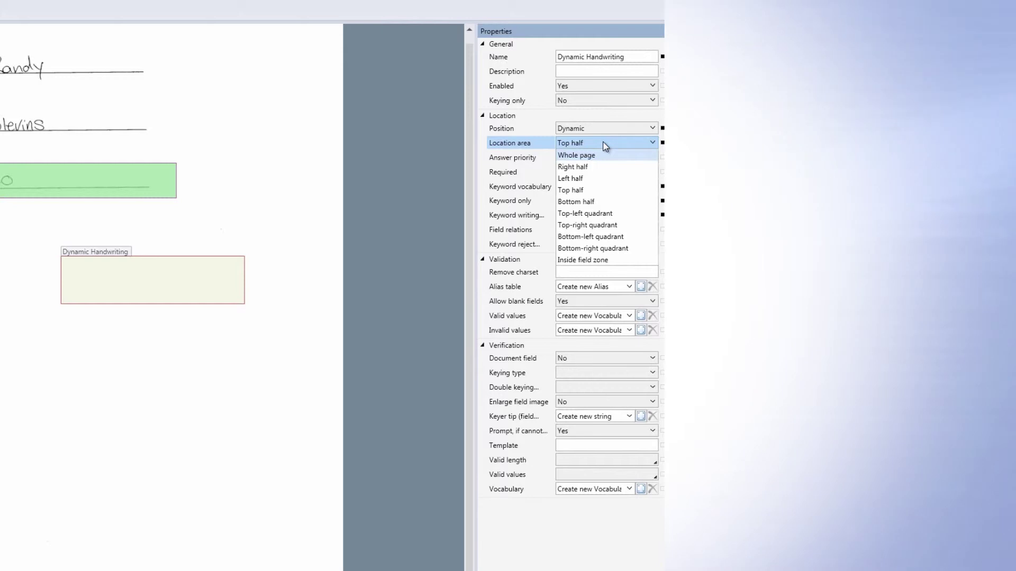
pyautogui.click(604, 147)
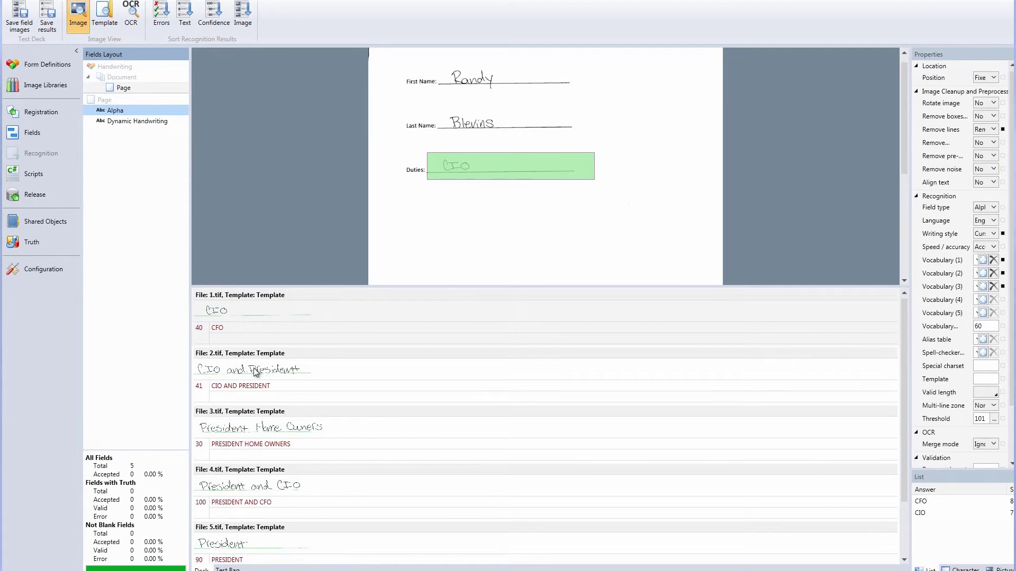
# Review Alpha answers for 2.tif, 3.tif and 4.tif, then Dynamic Handwriting results for 2.tif.
pyautogui.click(258, 386)
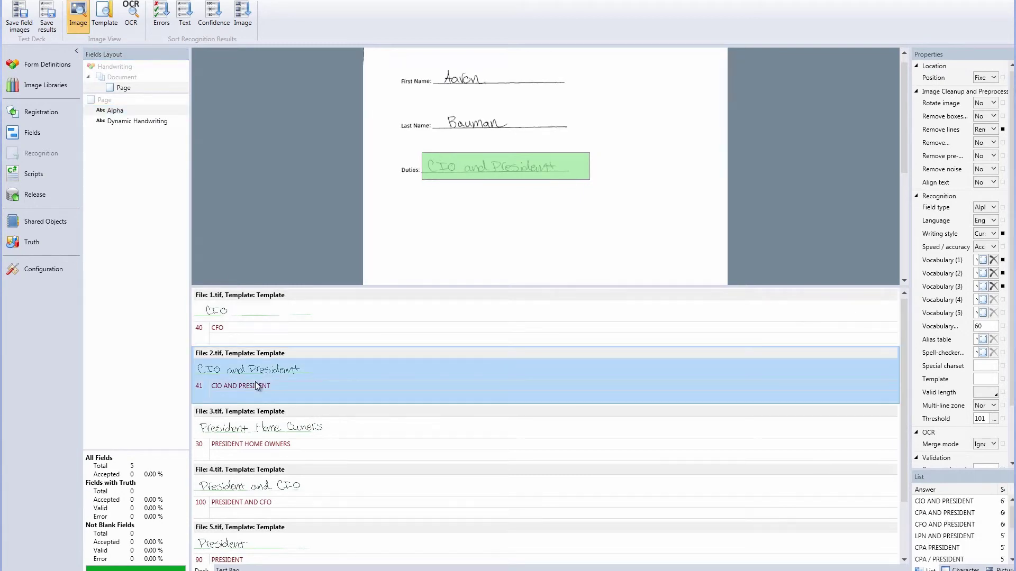
pyautogui.click(253, 449)
pyautogui.click(314, 477)
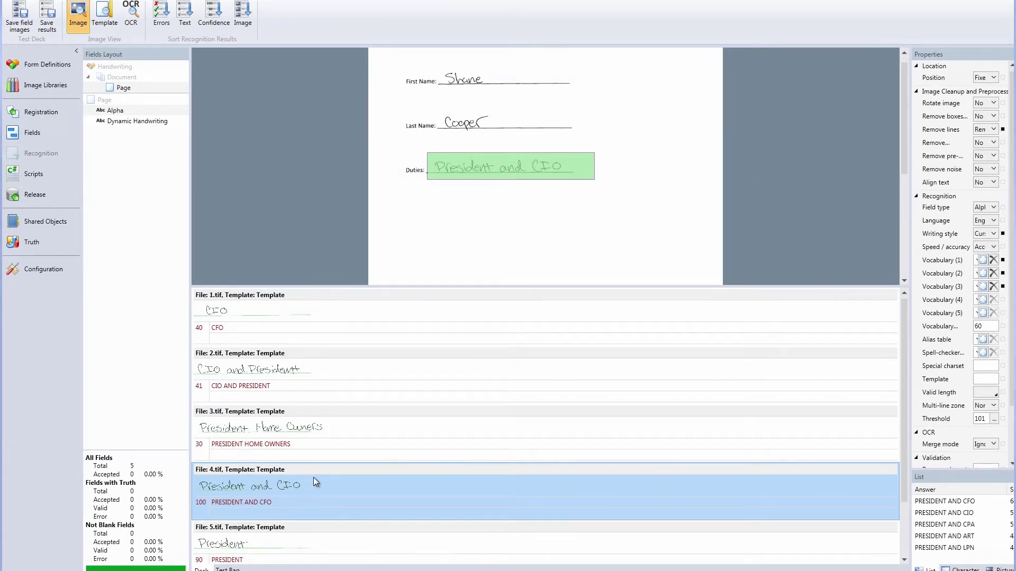
pyautogui.click(137, 121)
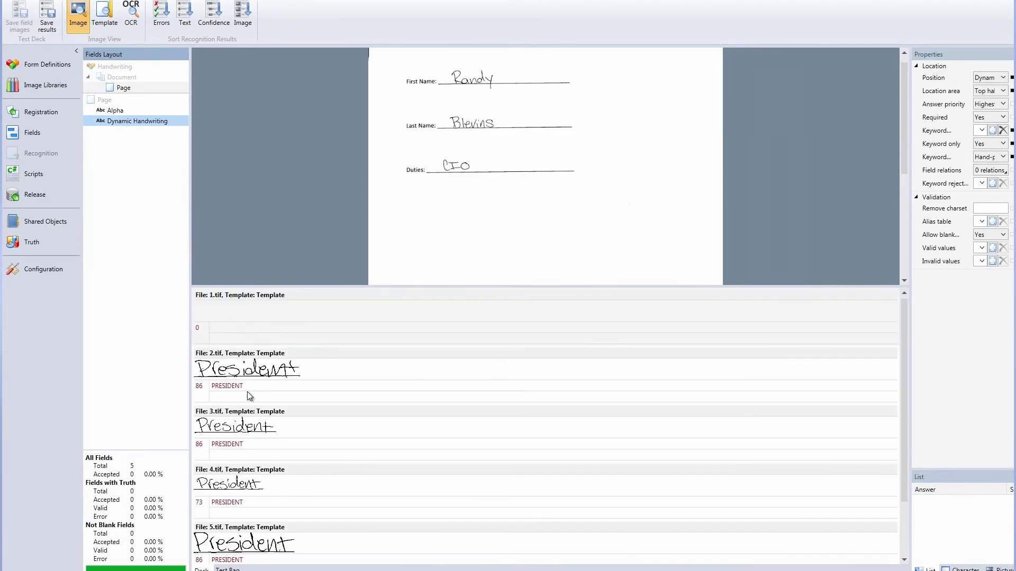
pyautogui.click(247, 391)
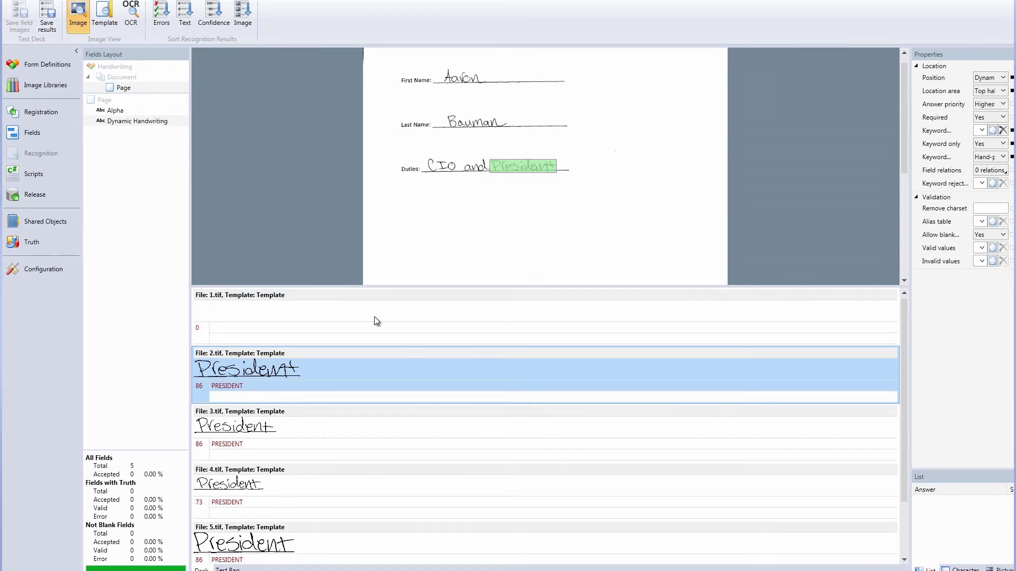
# Check the highlighted PRESIDENT matches on 3.tif, 4.tif and 5.tif.
pyautogui.click(250, 434)
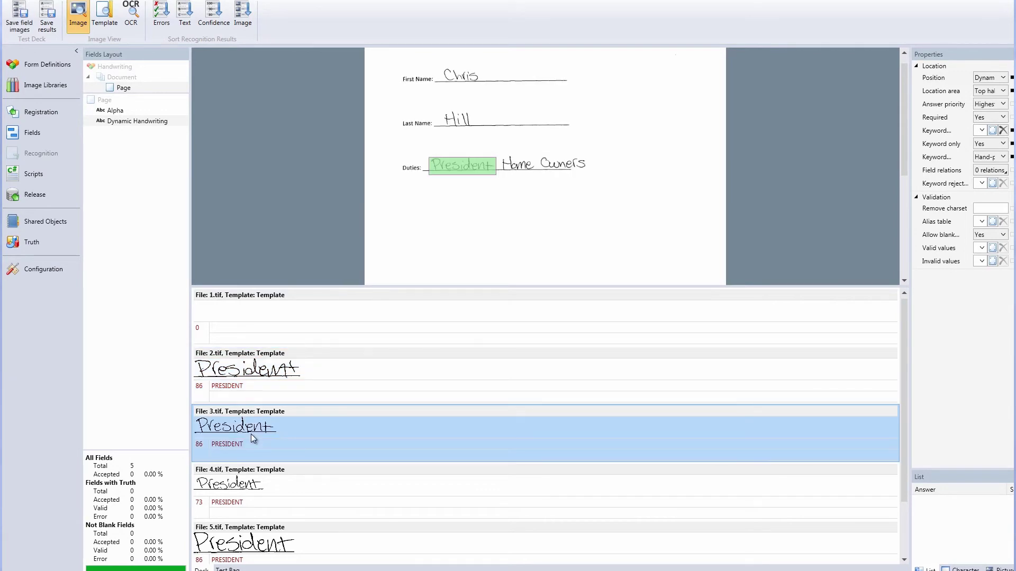
pyautogui.click(268, 493)
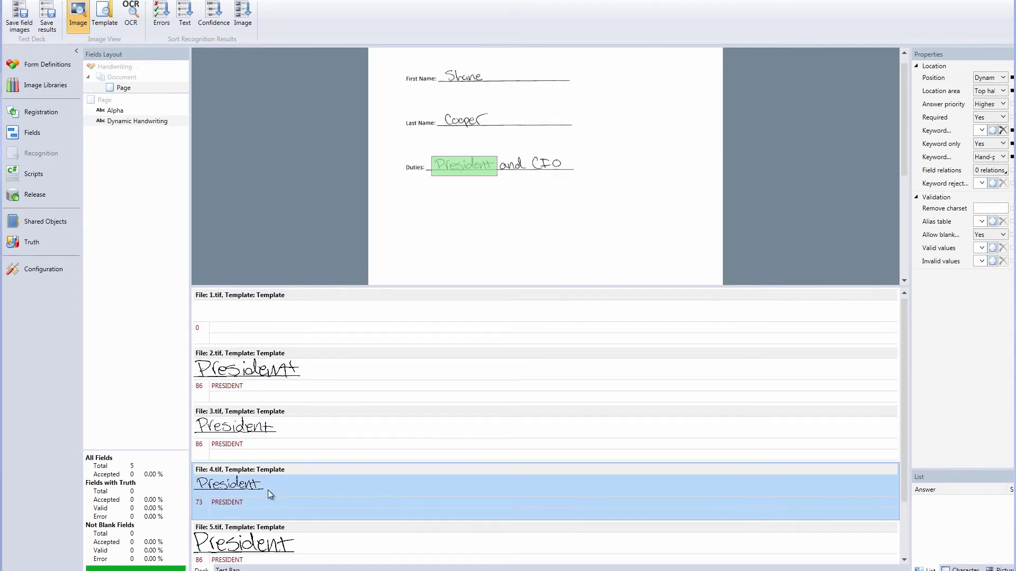
pyautogui.click(283, 551)
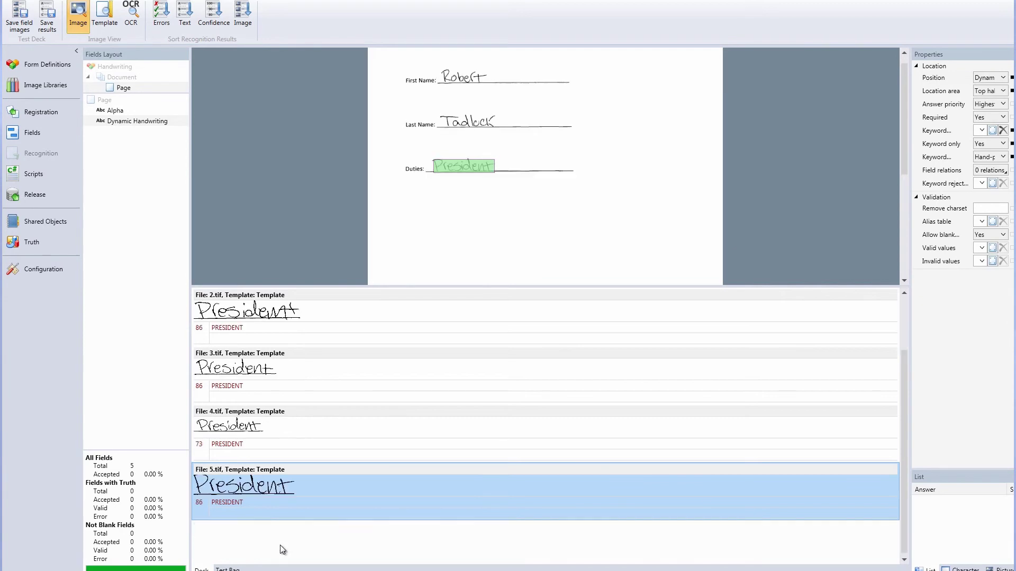